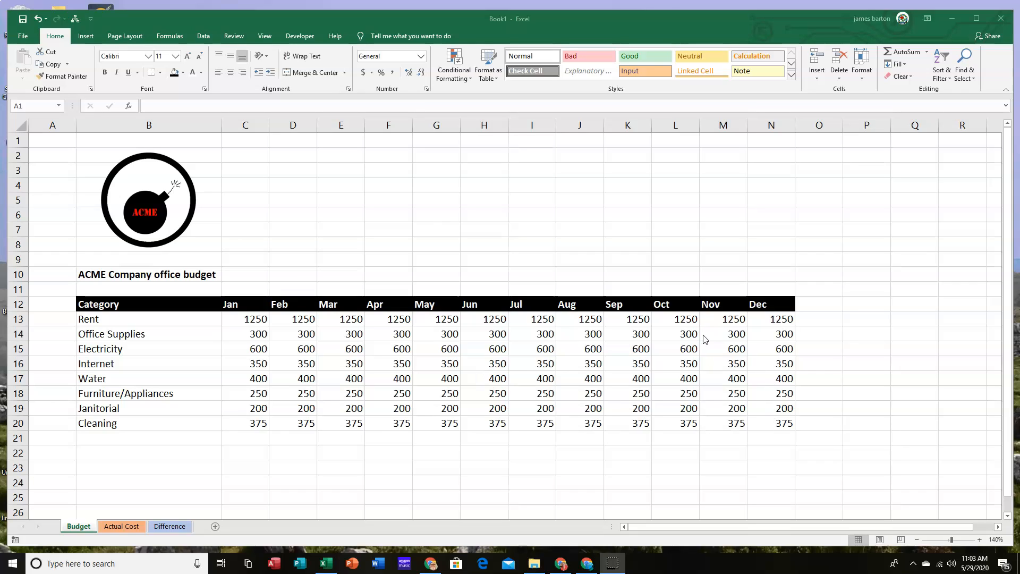
# Step: Enter a formula in C13 of the Difference sheet that subtracts Actual Cost C13 from Budget C13
pyautogui.click(118, 527)
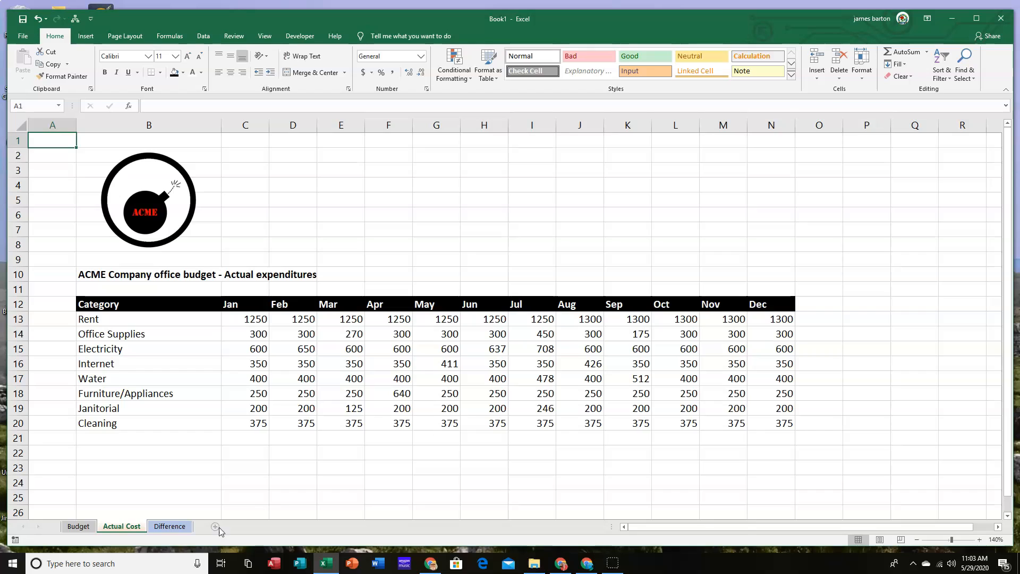
pyautogui.click(169, 526)
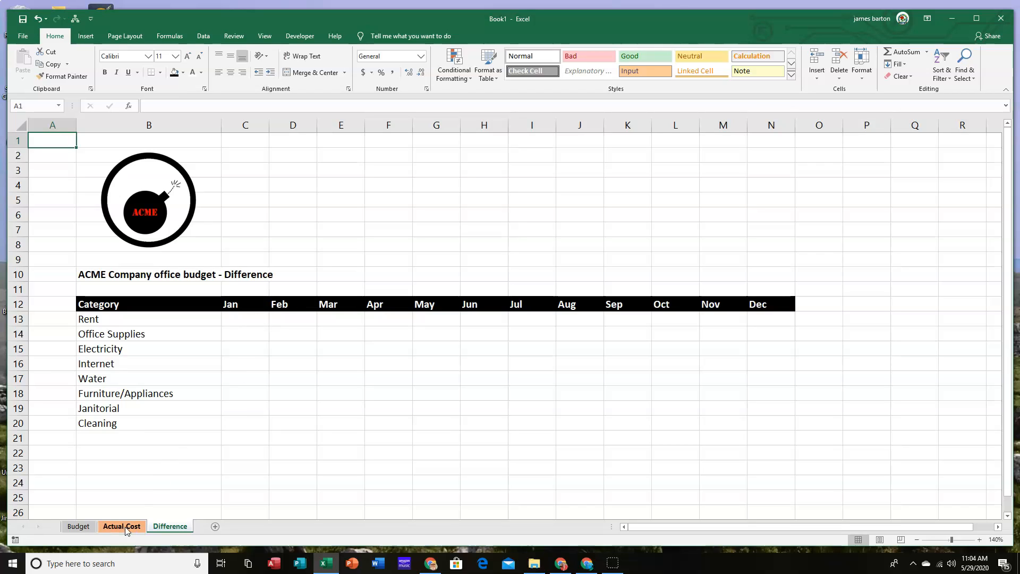
pyautogui.click(249, 317)
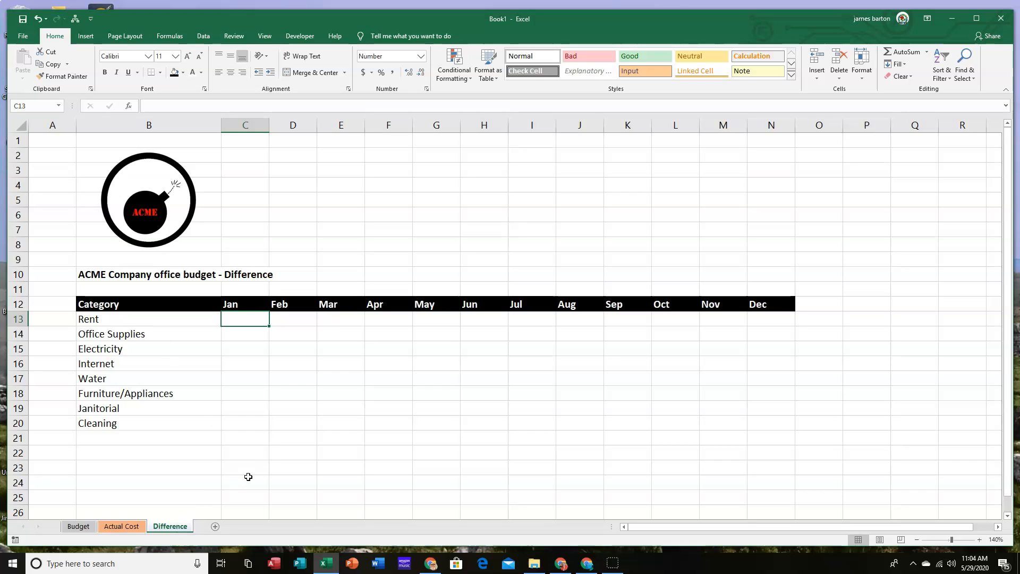
pyautogui.write('=')
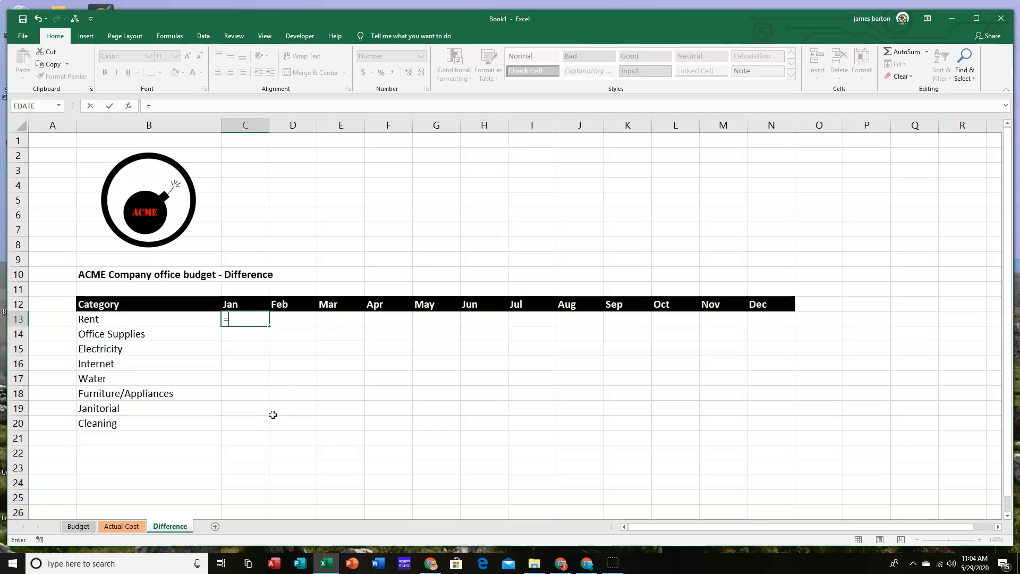
pyautogui.click(84, 527)
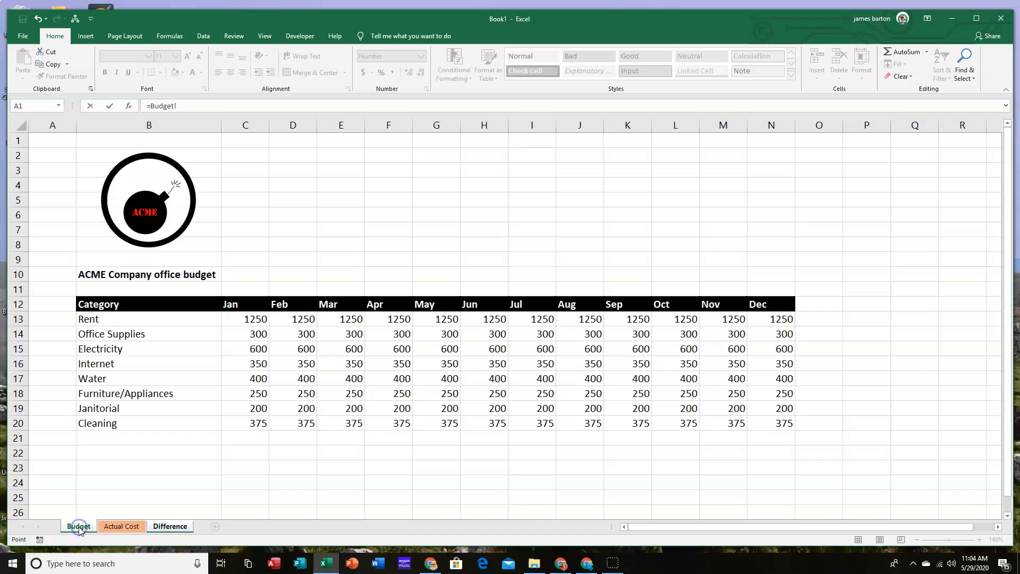
pyautogui.click(242, 321)
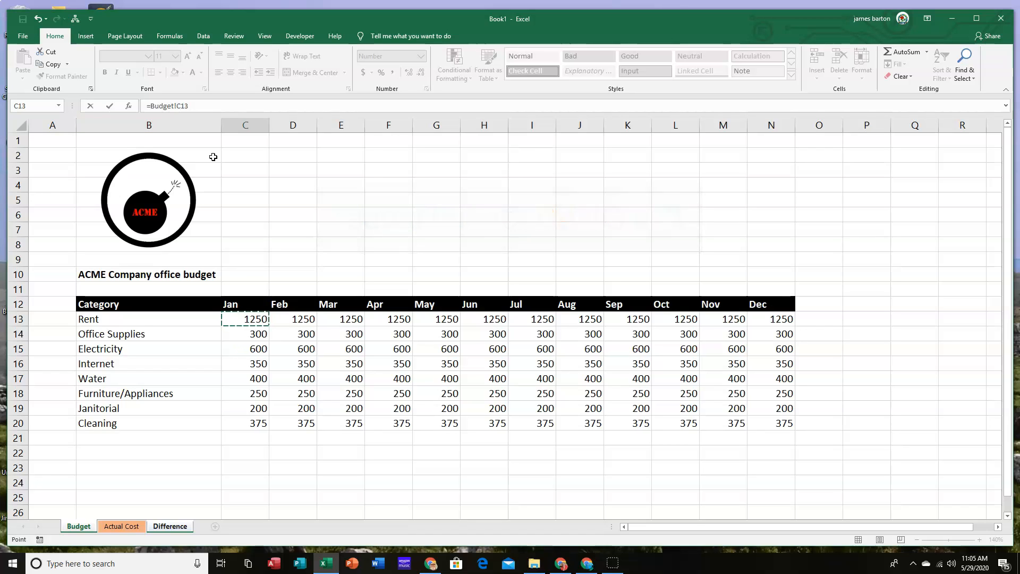
pyautogui.write('-')
pyautogui.click(123, 527)
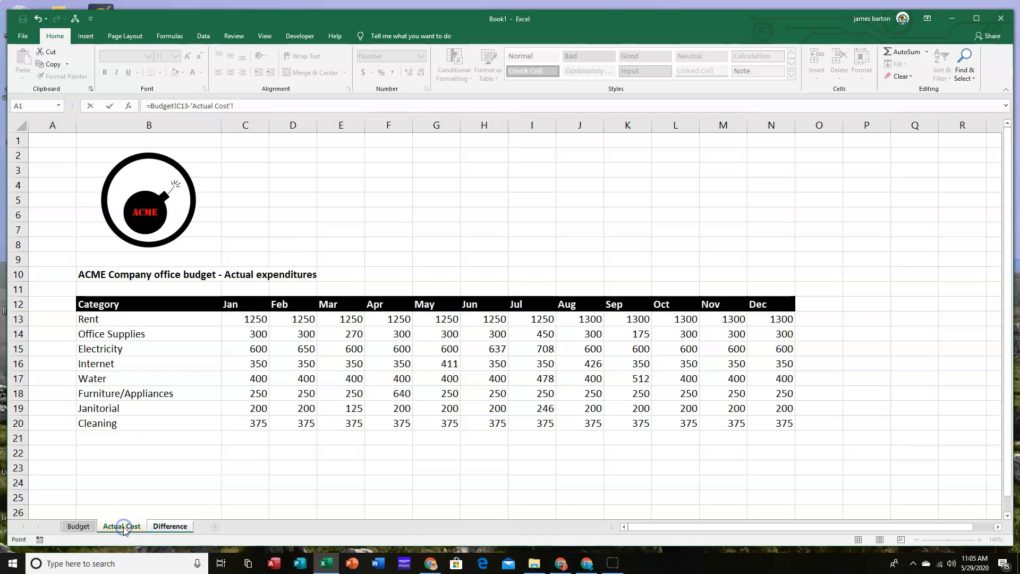
pyautogui.click(250, 320)
pyautogui.press('Return')
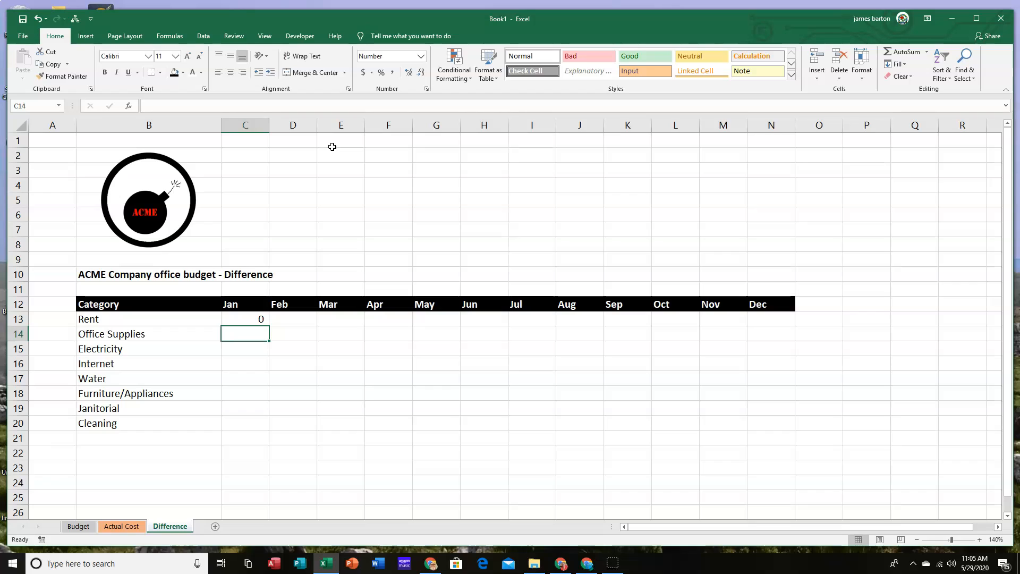
# Step: Fill the C13 difference formula down through C20 and check the copied formulas in the January cells
pyautogui.press('Up')
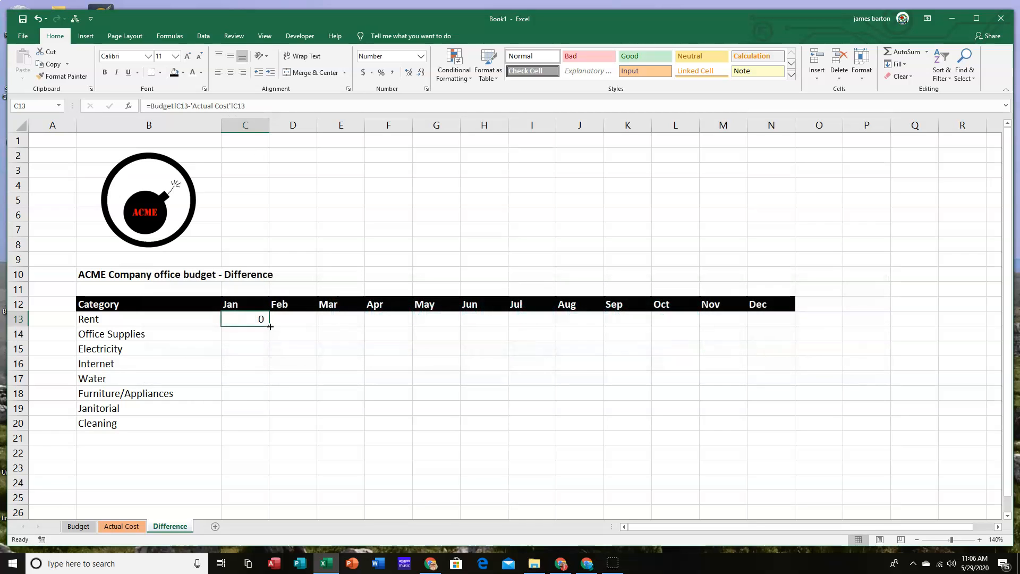
pyautogui.moveTo(270, 326); pyautogui.dragTo(260, 429)
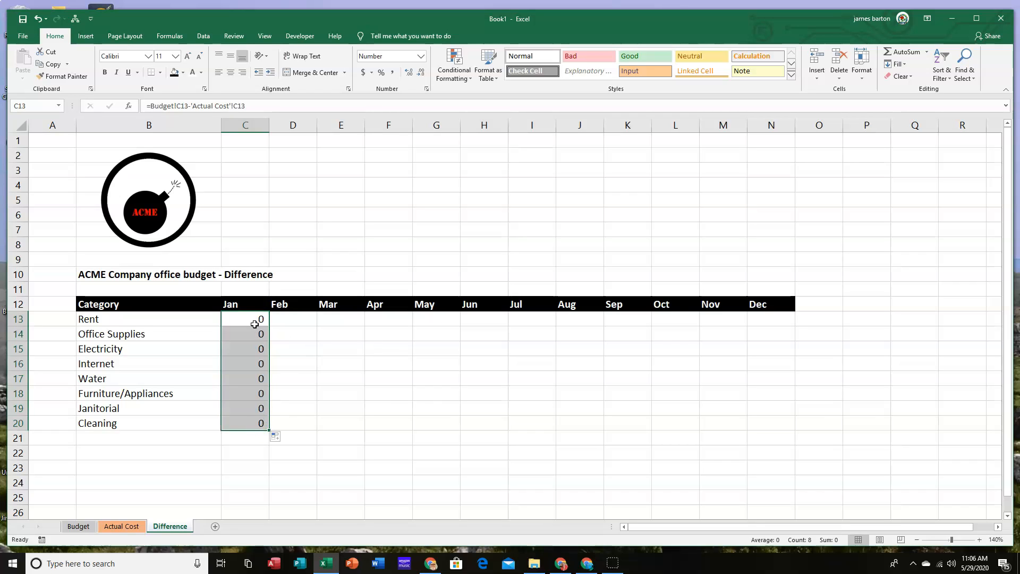
pyautogui.click(252, 335)
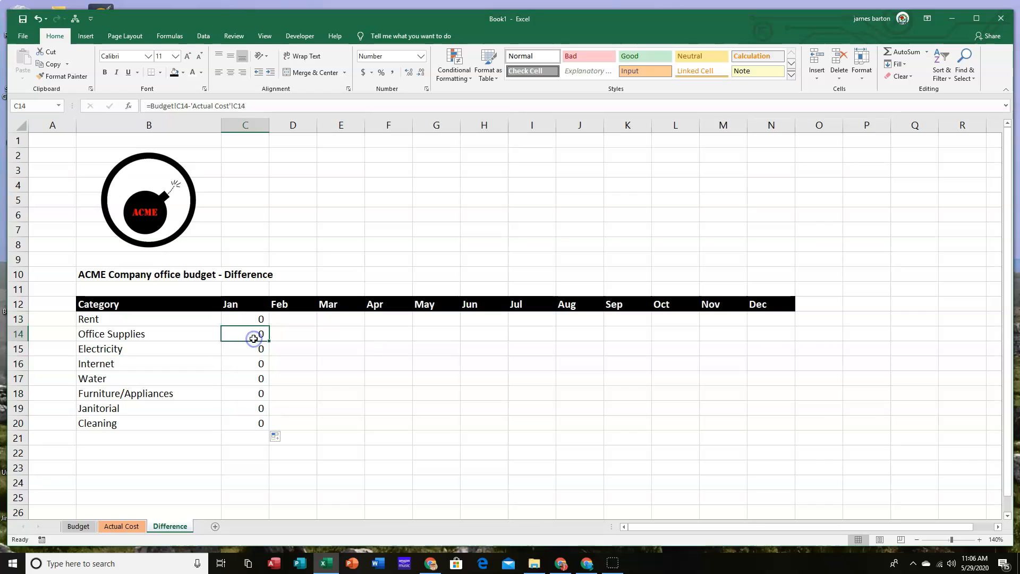
pyautogui.click(253, 352)
pyautogui.click(254, 364)
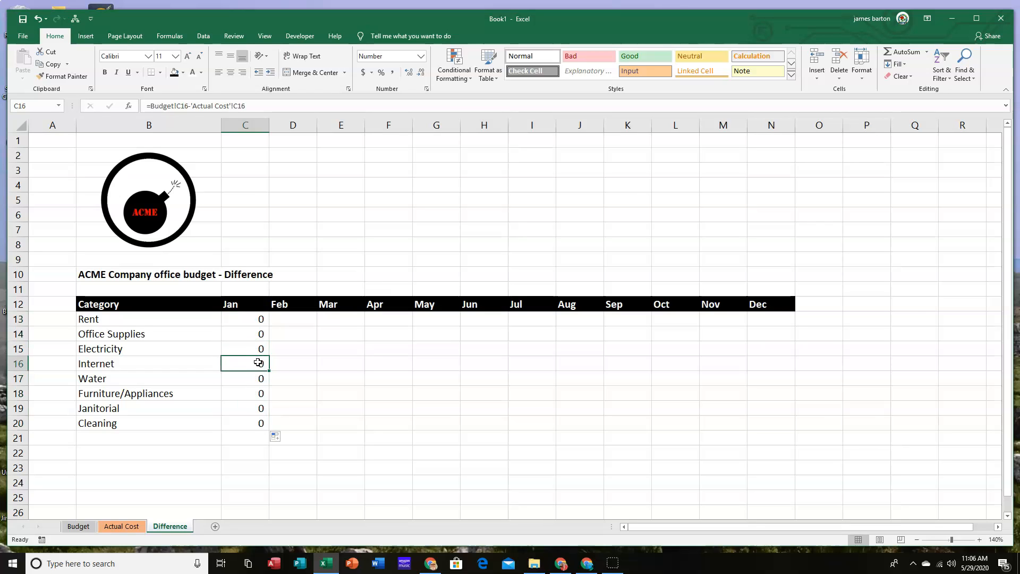
pyautogui.click(257, 405)
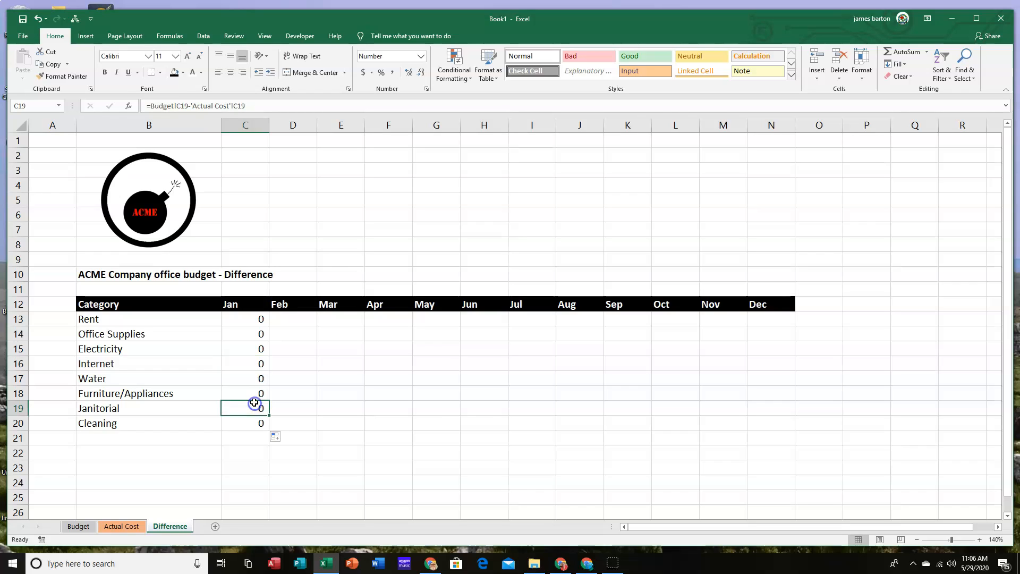
pyautogui.click(255, 422)
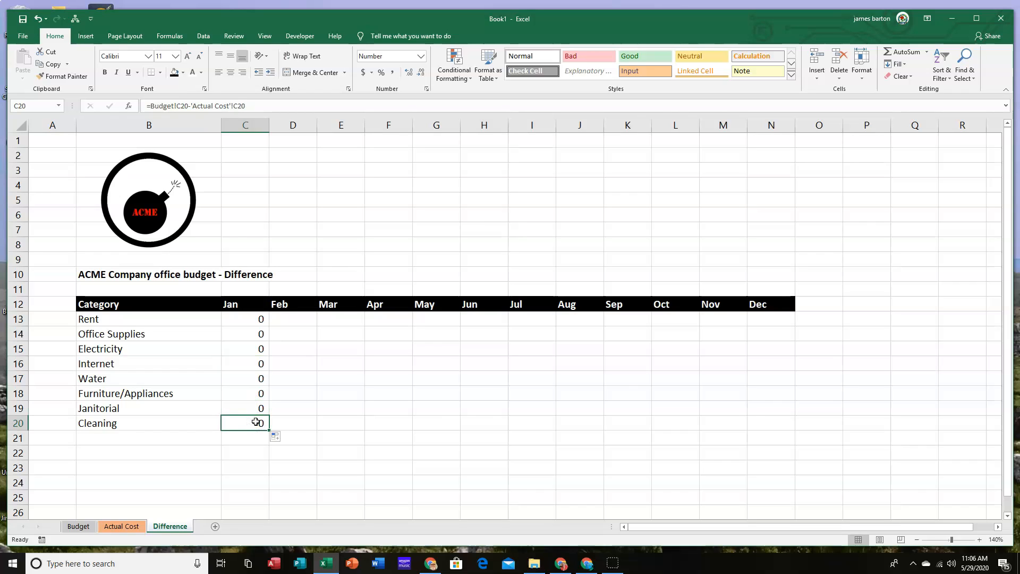
# Step: Fill the January difference formulas across through December, covering C13:N20, and check the formulas in D13 and D15
pyautogui.moveTo(244, 319); pyautogui.dragTo(776, 406)
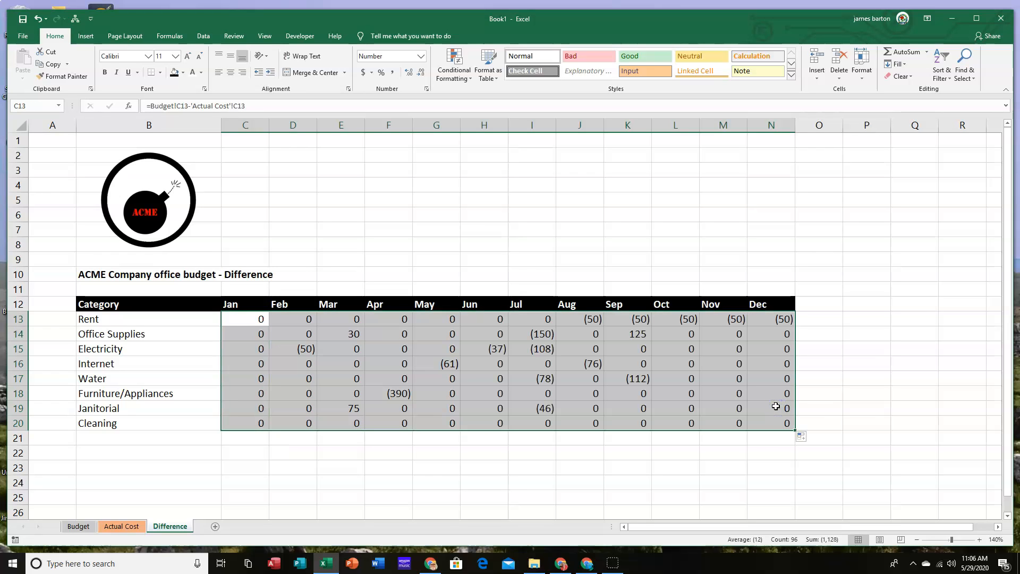
pyautogui.click(304, 321)
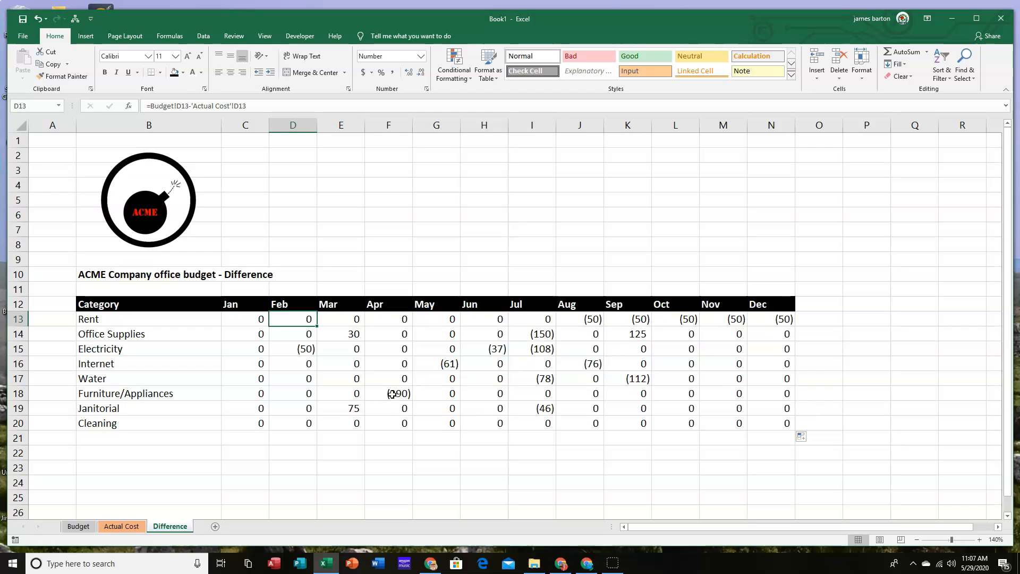
pyautogui.click(300, 350)
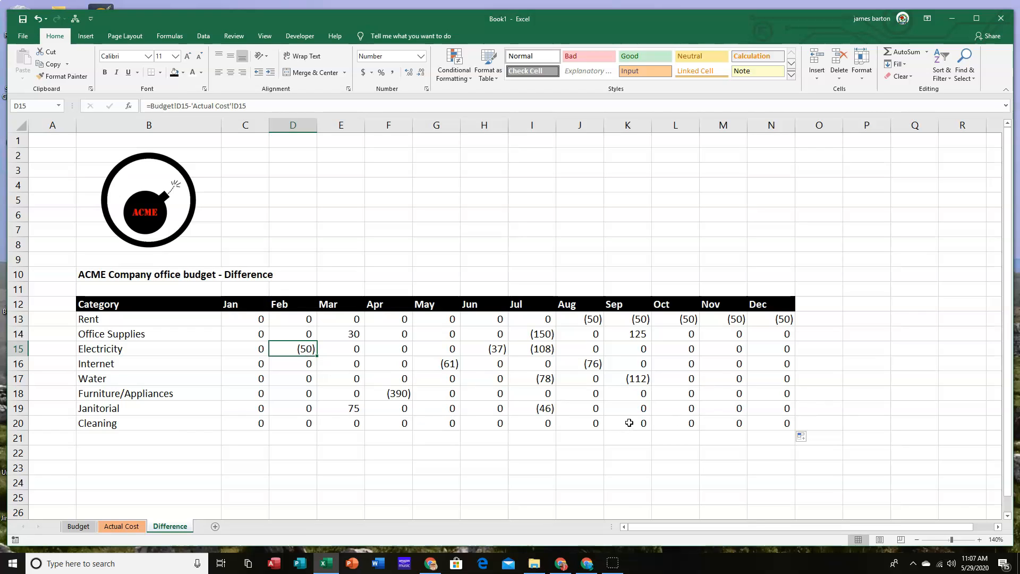
# Step: Total the January differences in C21 with AutoSum over C13:C20, and fill the sum across to N21
pyautogui.click(256, 445)
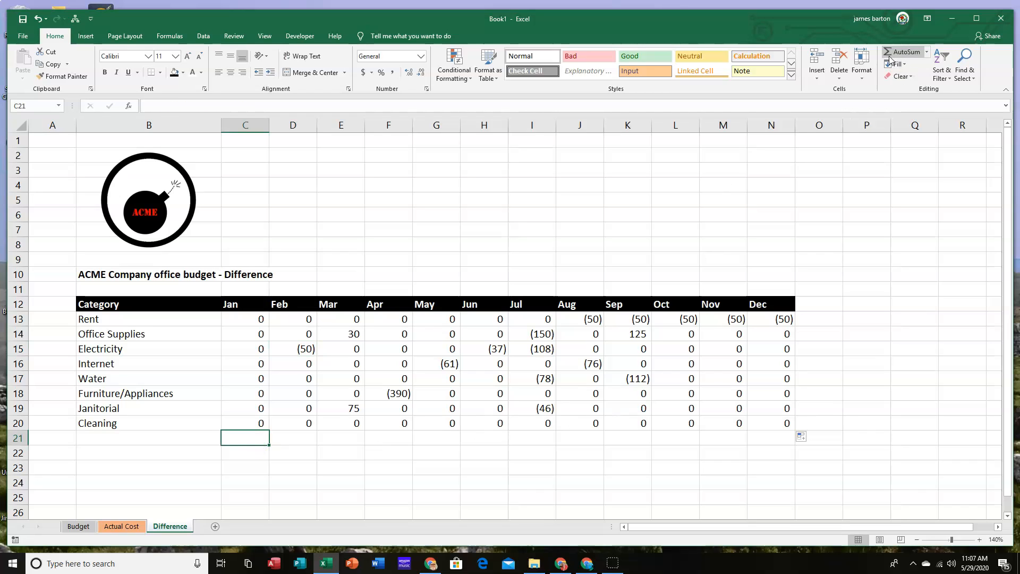
pyautogui.click(910, 52)
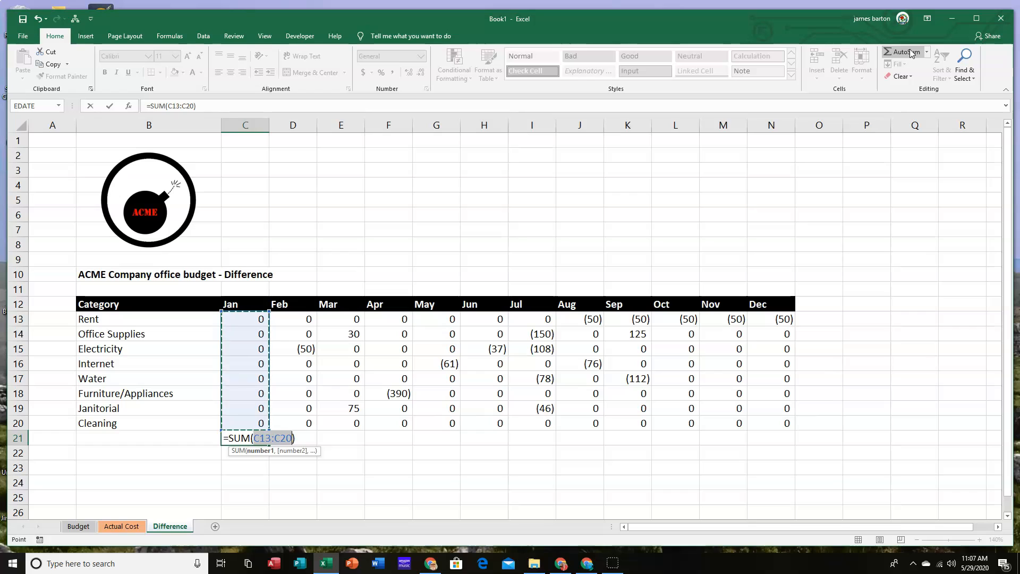
pyautogui.press('Return')
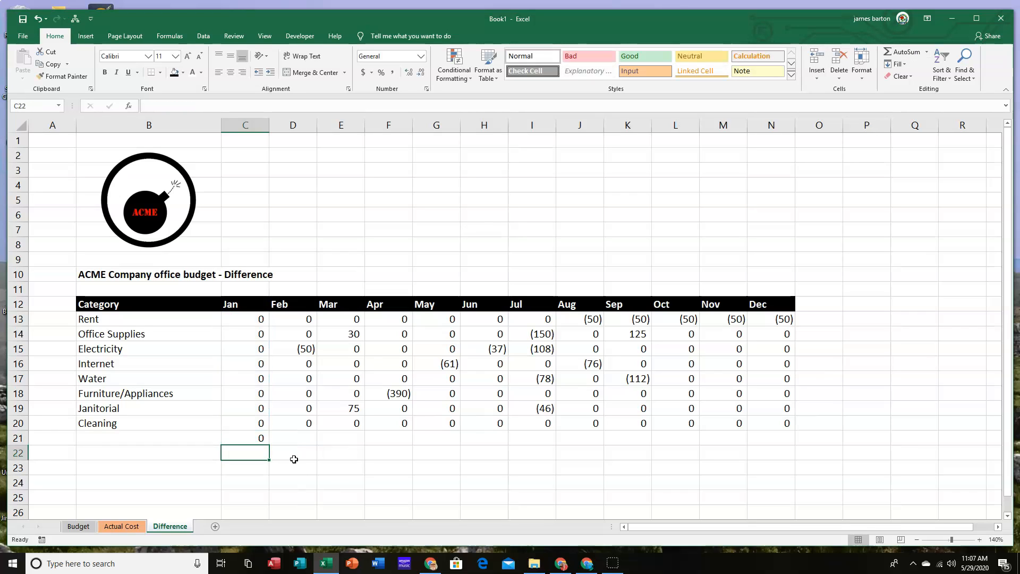
pyautogui.click(255, 435)
pyautogui.moveTo(269, 446); pyautogui.dragTo(781, 432)
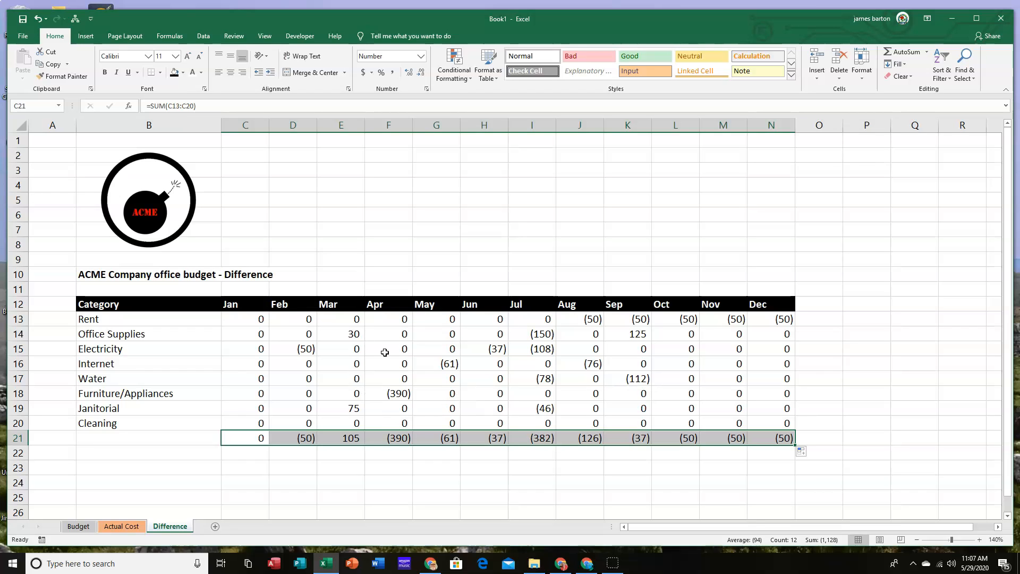
# Step: Total the Rent differences in O13 with AutoSum over C13:N13, and fill the sum down to O20
pyautogui.click(820, 321)
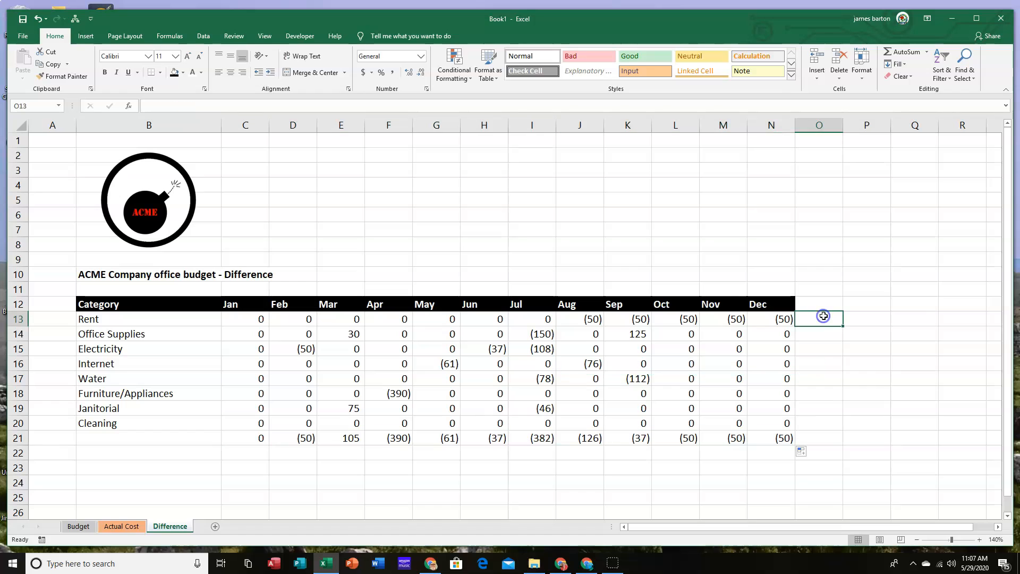
pyautogui.click(902, 52)
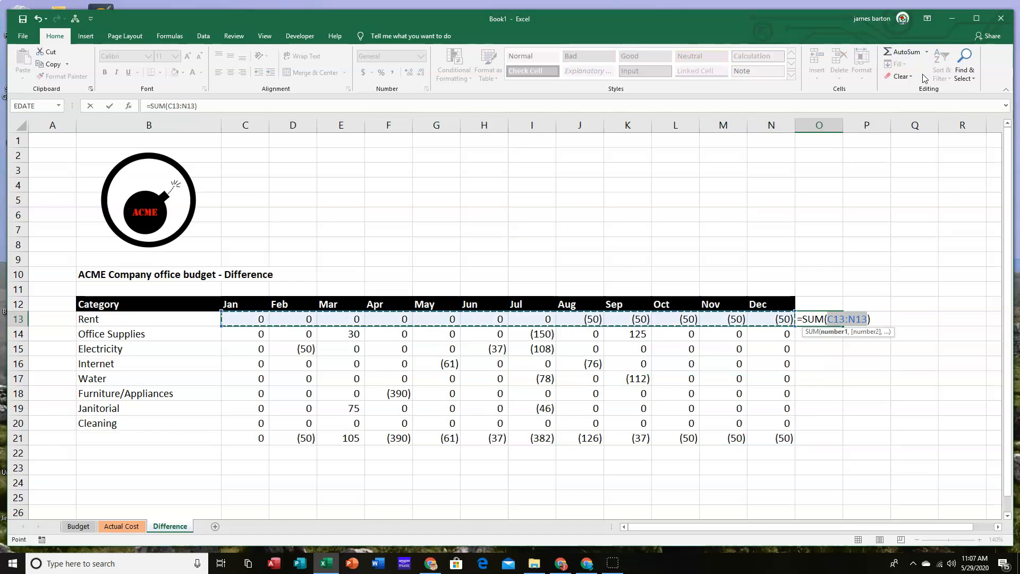
pyautogui.press('Return')
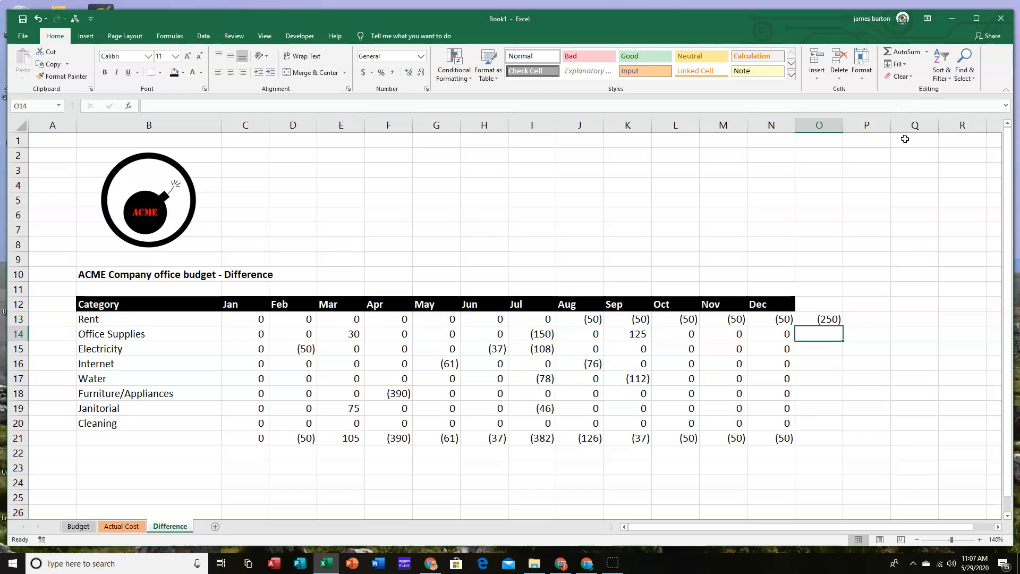
pyautogui.click(824, 320)
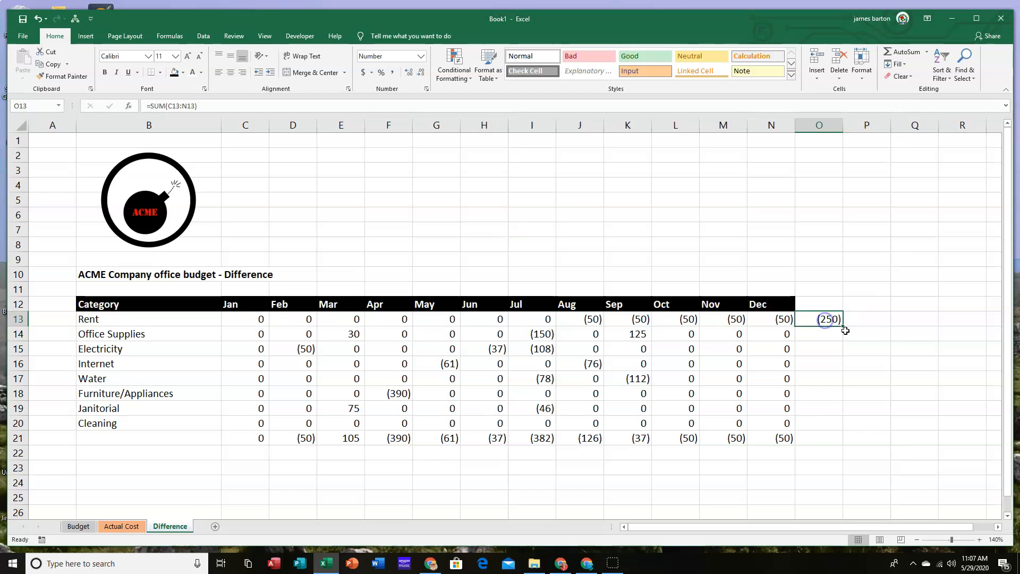
pyautogui.moveTo(842, 327); pyautogui.dragTo(836, 432)
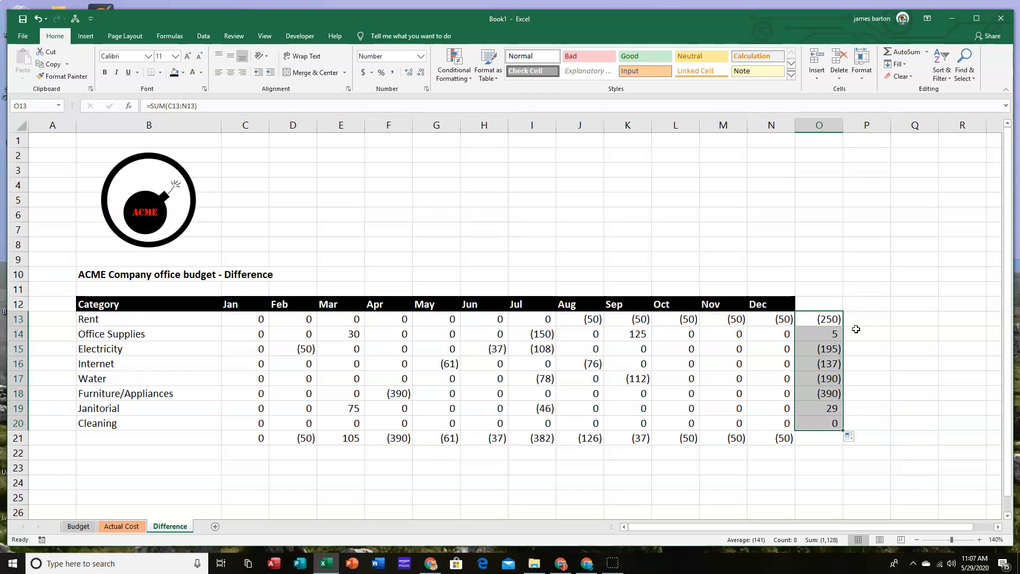
pyautogui.click(822, 333)
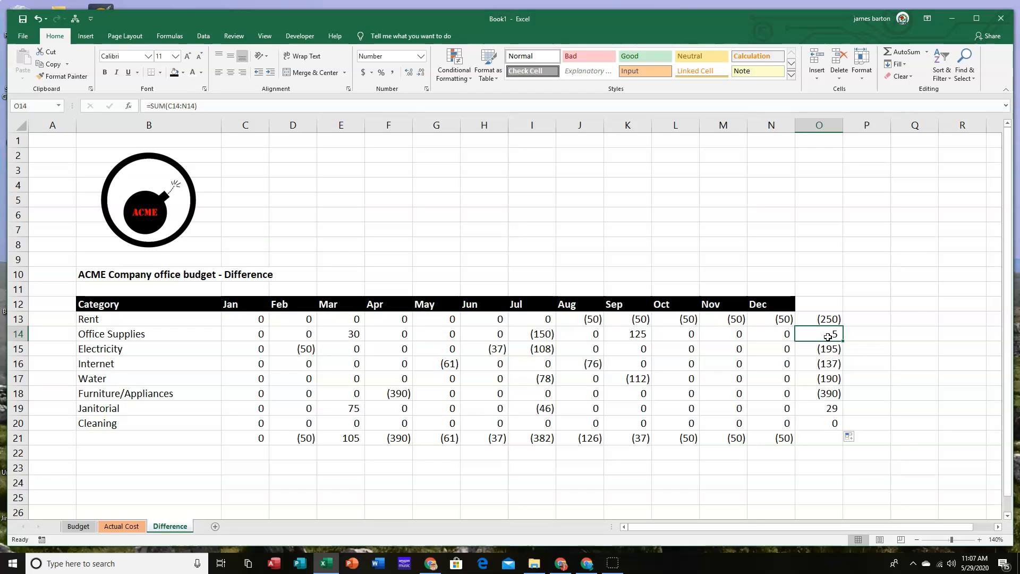
# Step: Review the Actual Cost sheet's figures against the Difference sheet's formulas in G14 and C13
pyautogui.click(453, 335)
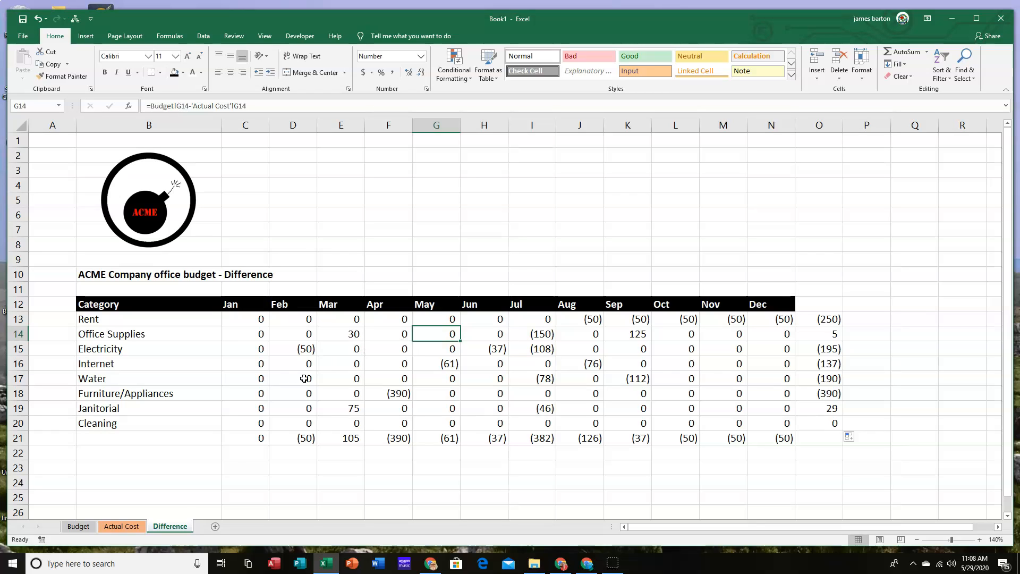
pyautogui.click(119, 527)
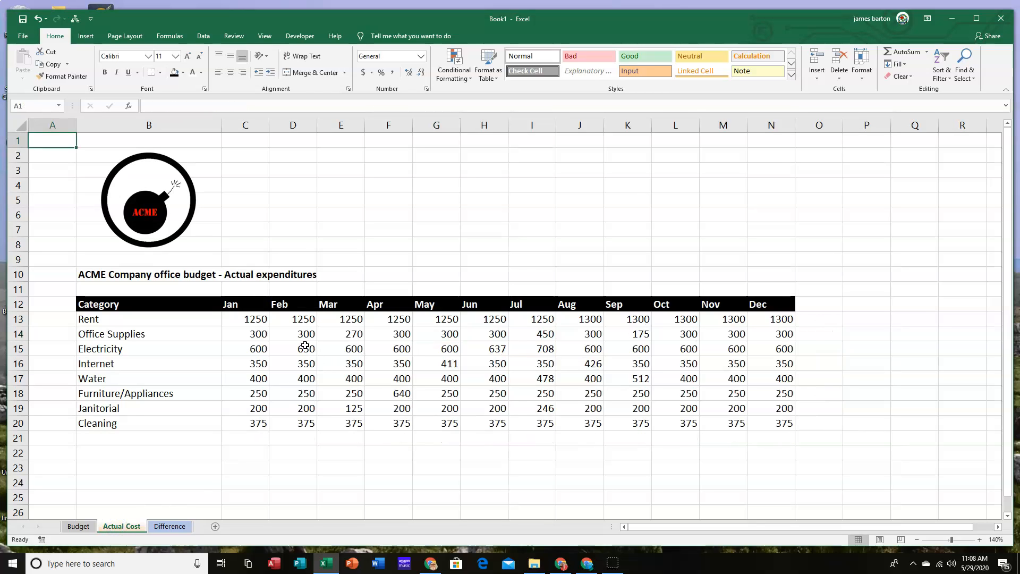
pyautogui.click(170, 526)
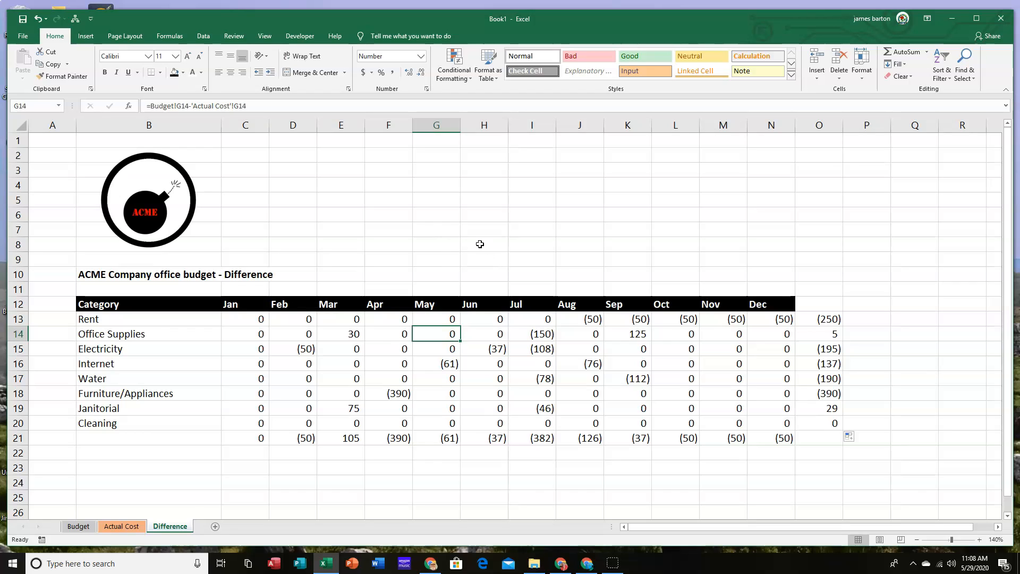
pyautogui.click(258, 321)
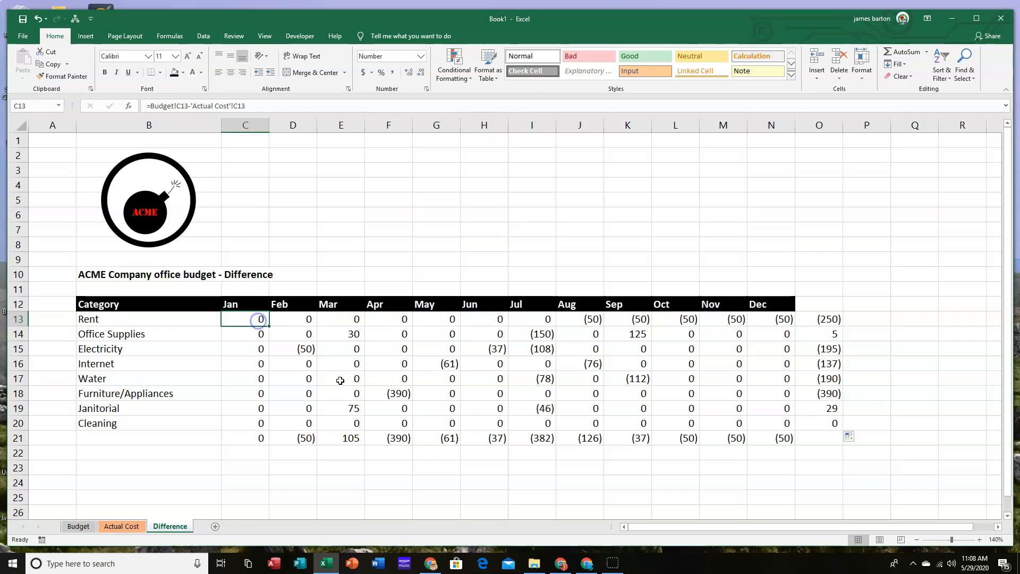